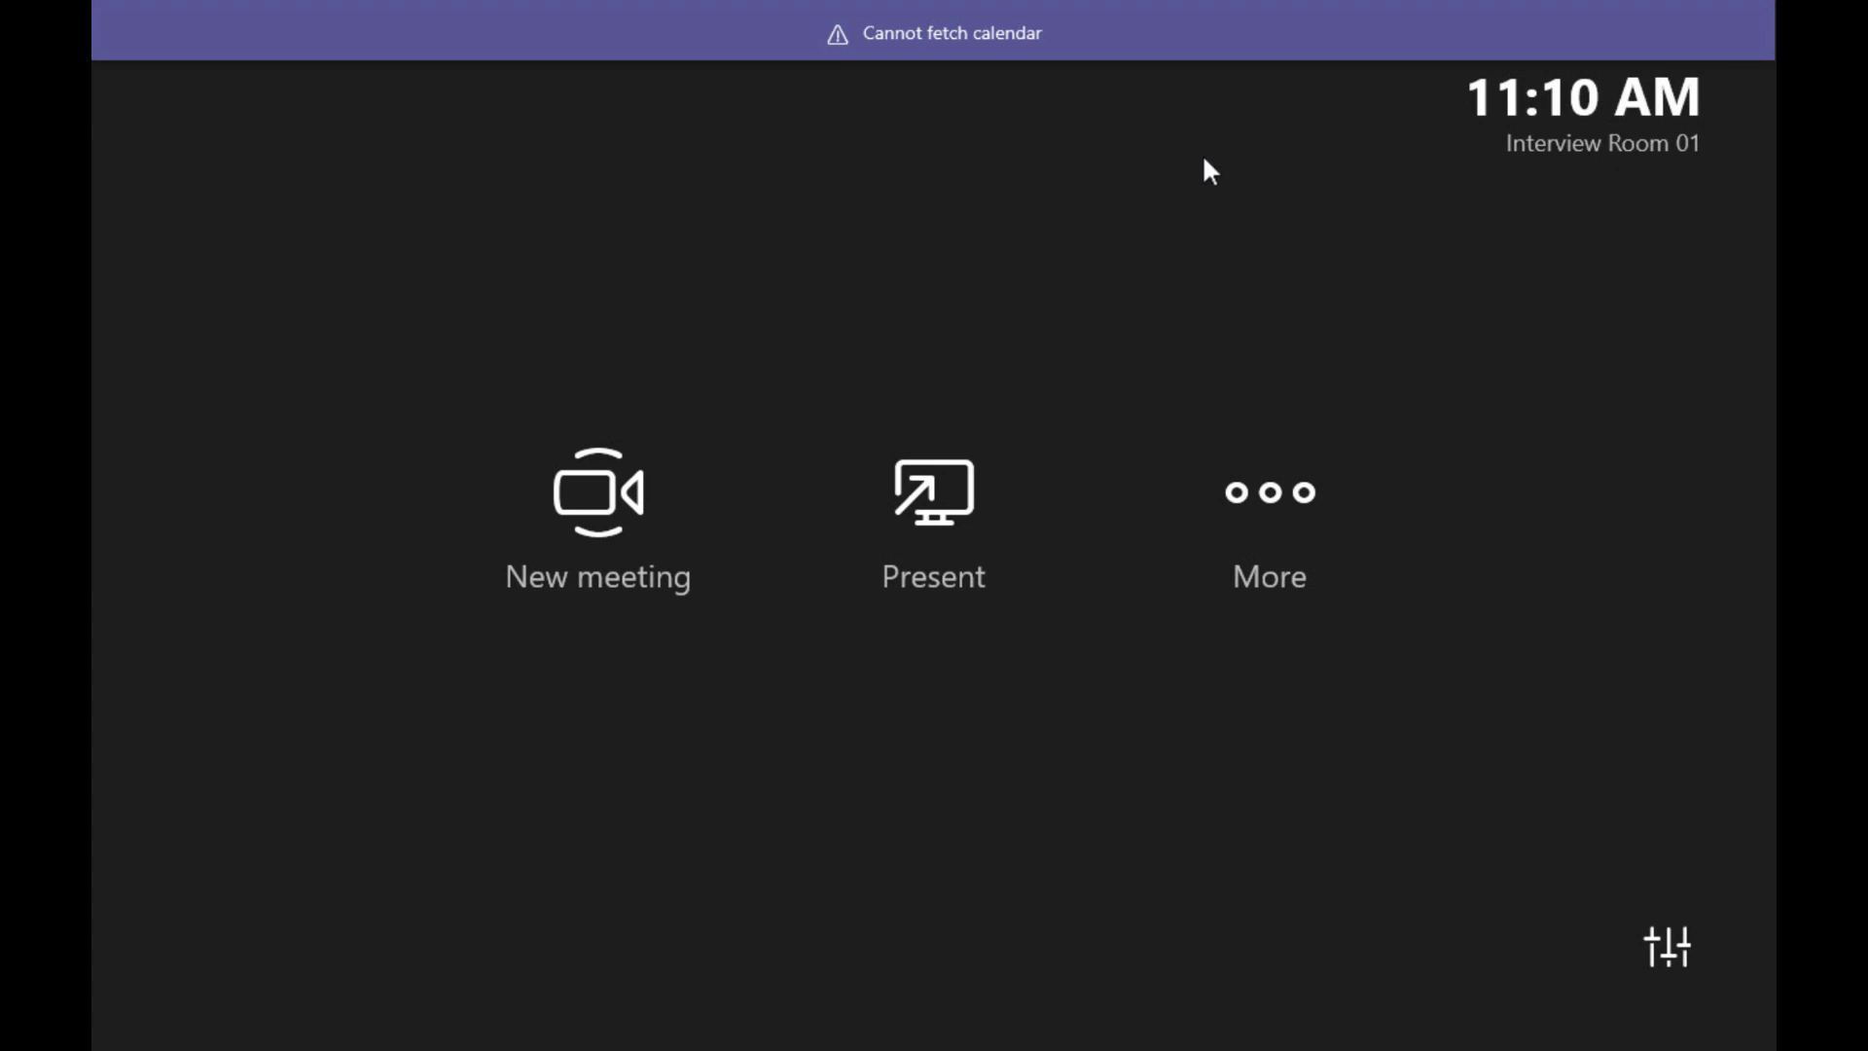
Step: On Interview Room 01, search new-meeting invitees for 'leo' and 'jake', then cancel the invite
{"action": "left_click", "coordinate": [639, 503]}
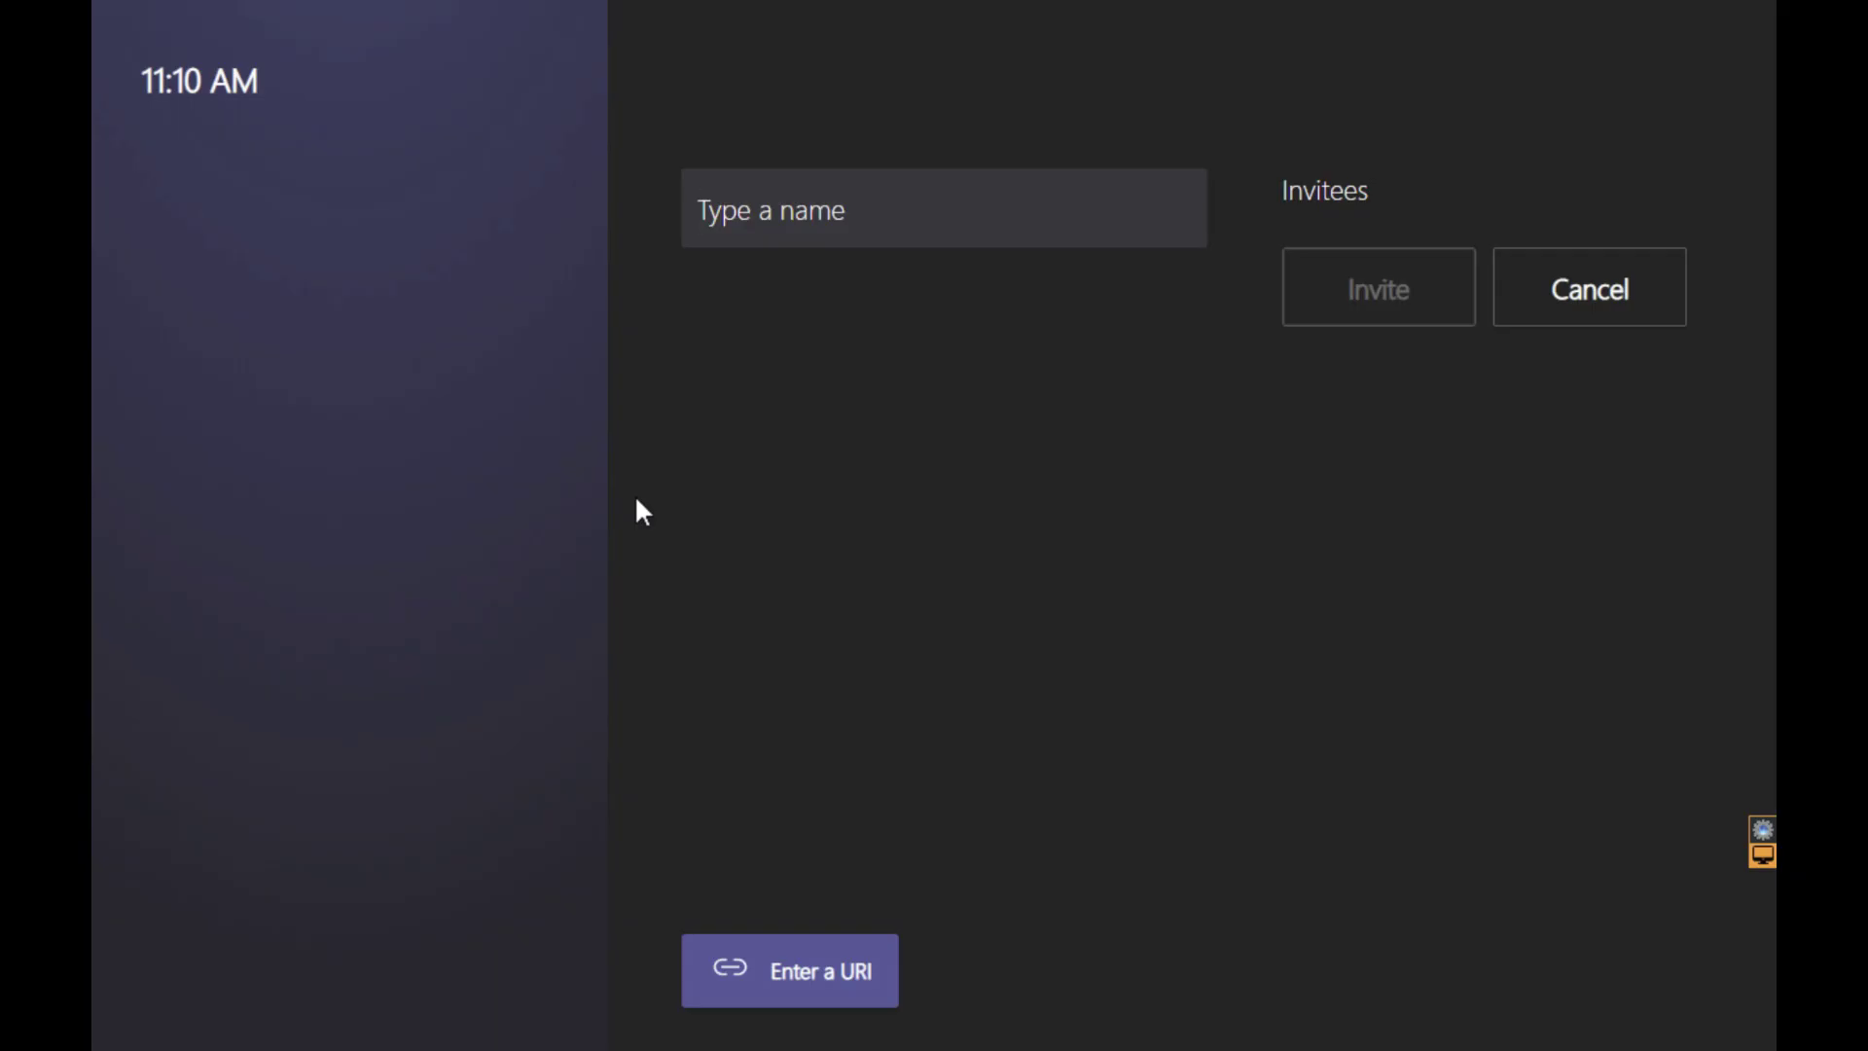
{"action": "type", "text": "leo"}
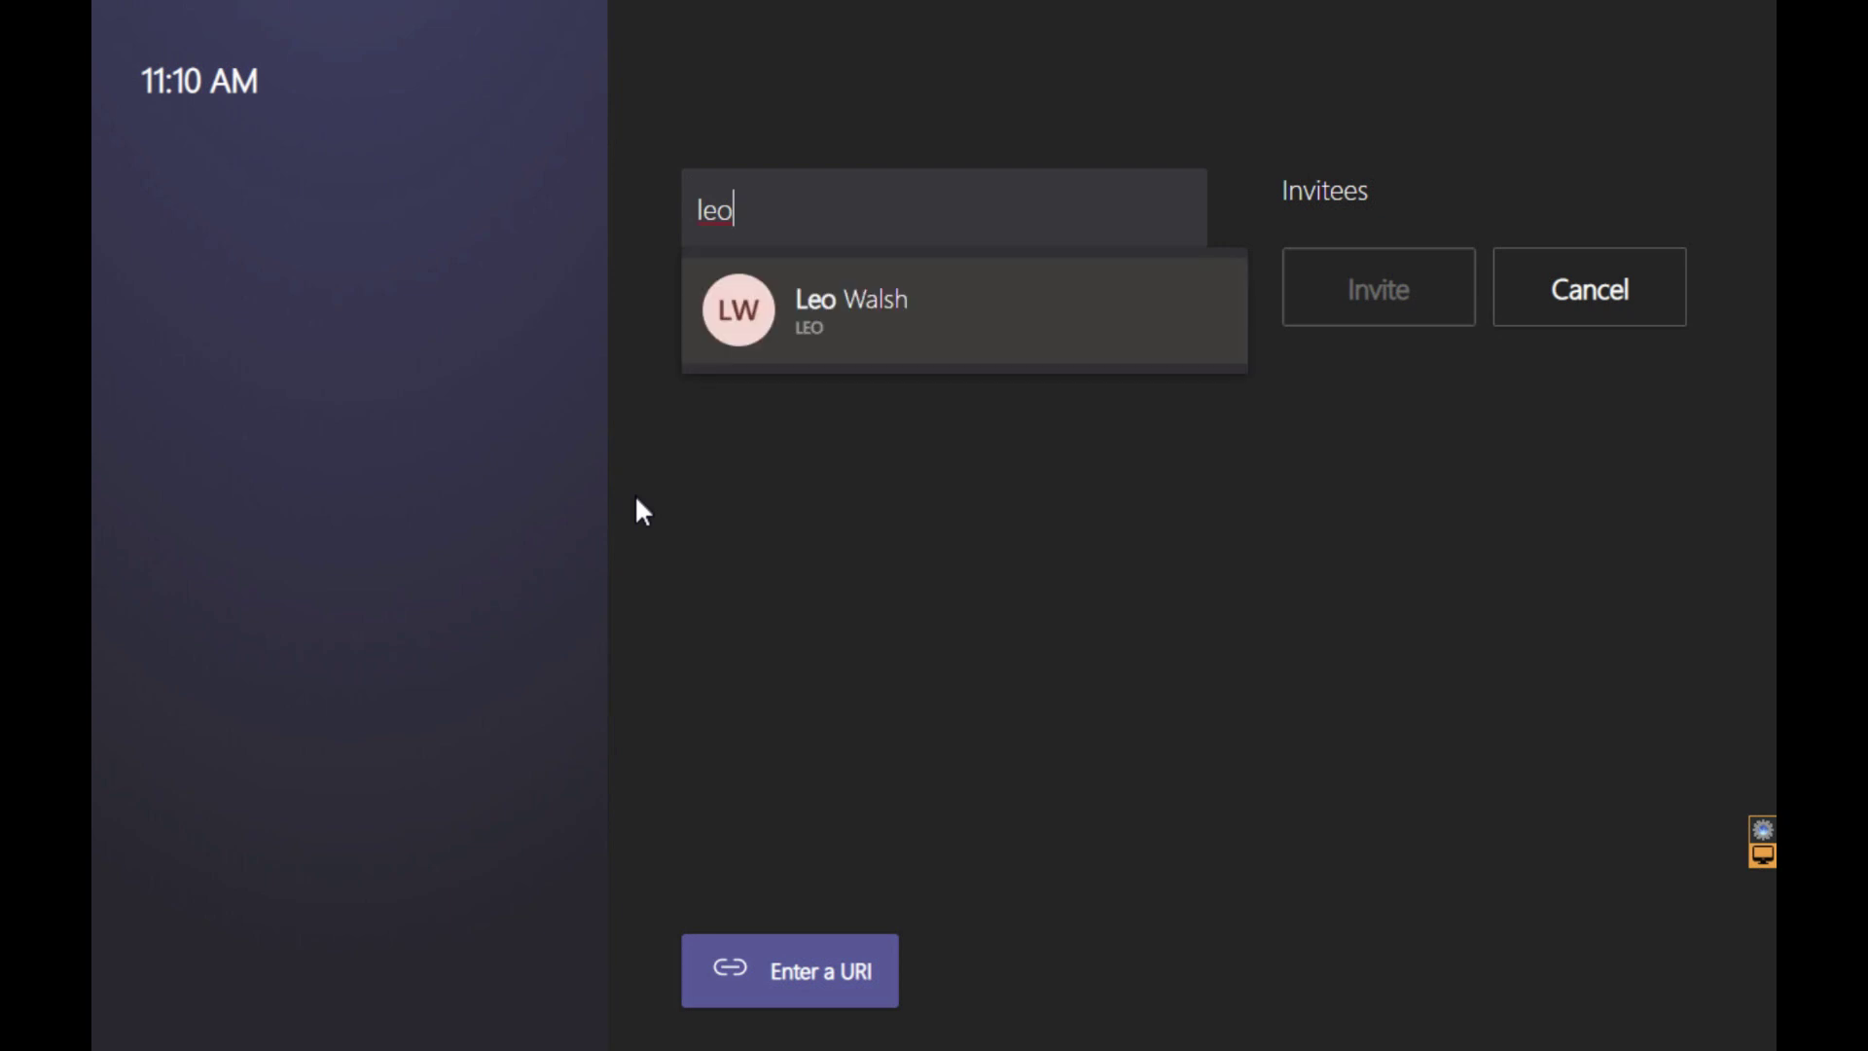
{"action": "key", "text": "BackSpace"}
{"action": "key", "text": "BackSpace"}
{"action": "key", "text": "BackSpace"}
{"action": "type", "text": "j"}
{"action": "key", "text": "BackSpace"}
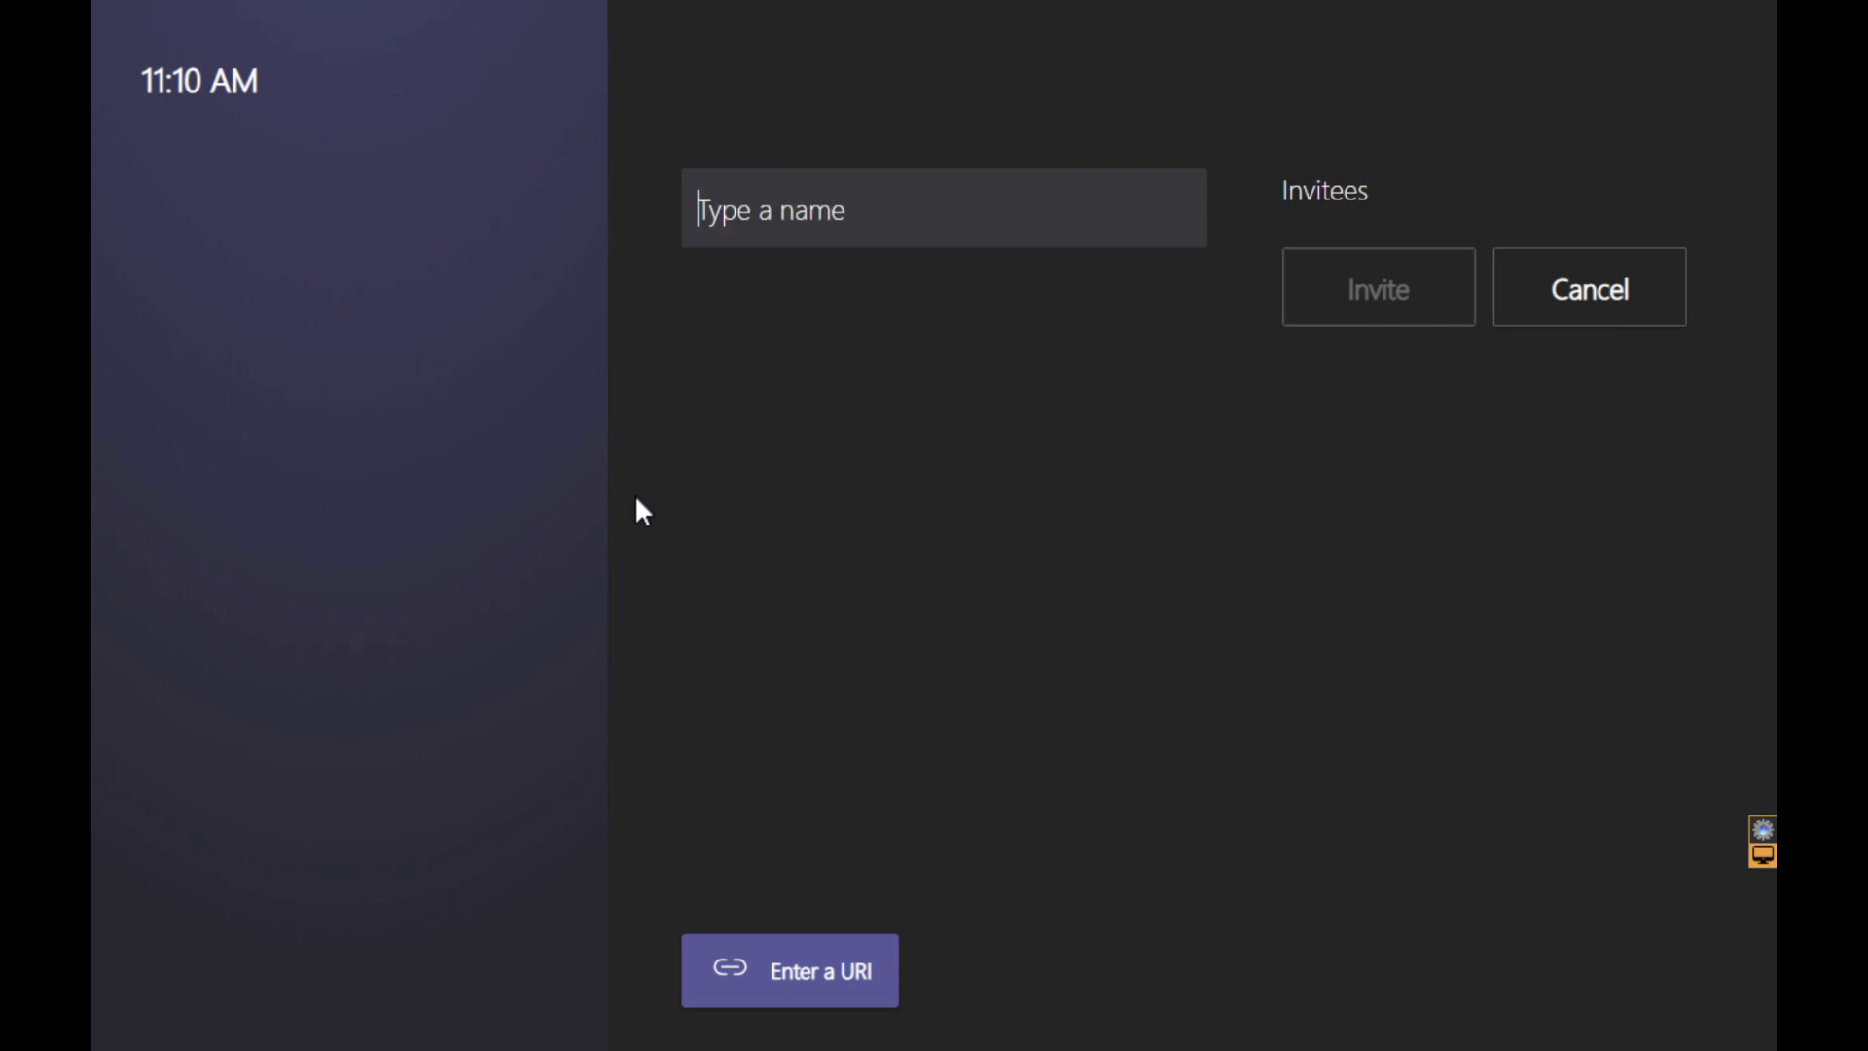
{"action": "type", "text": "jake"}
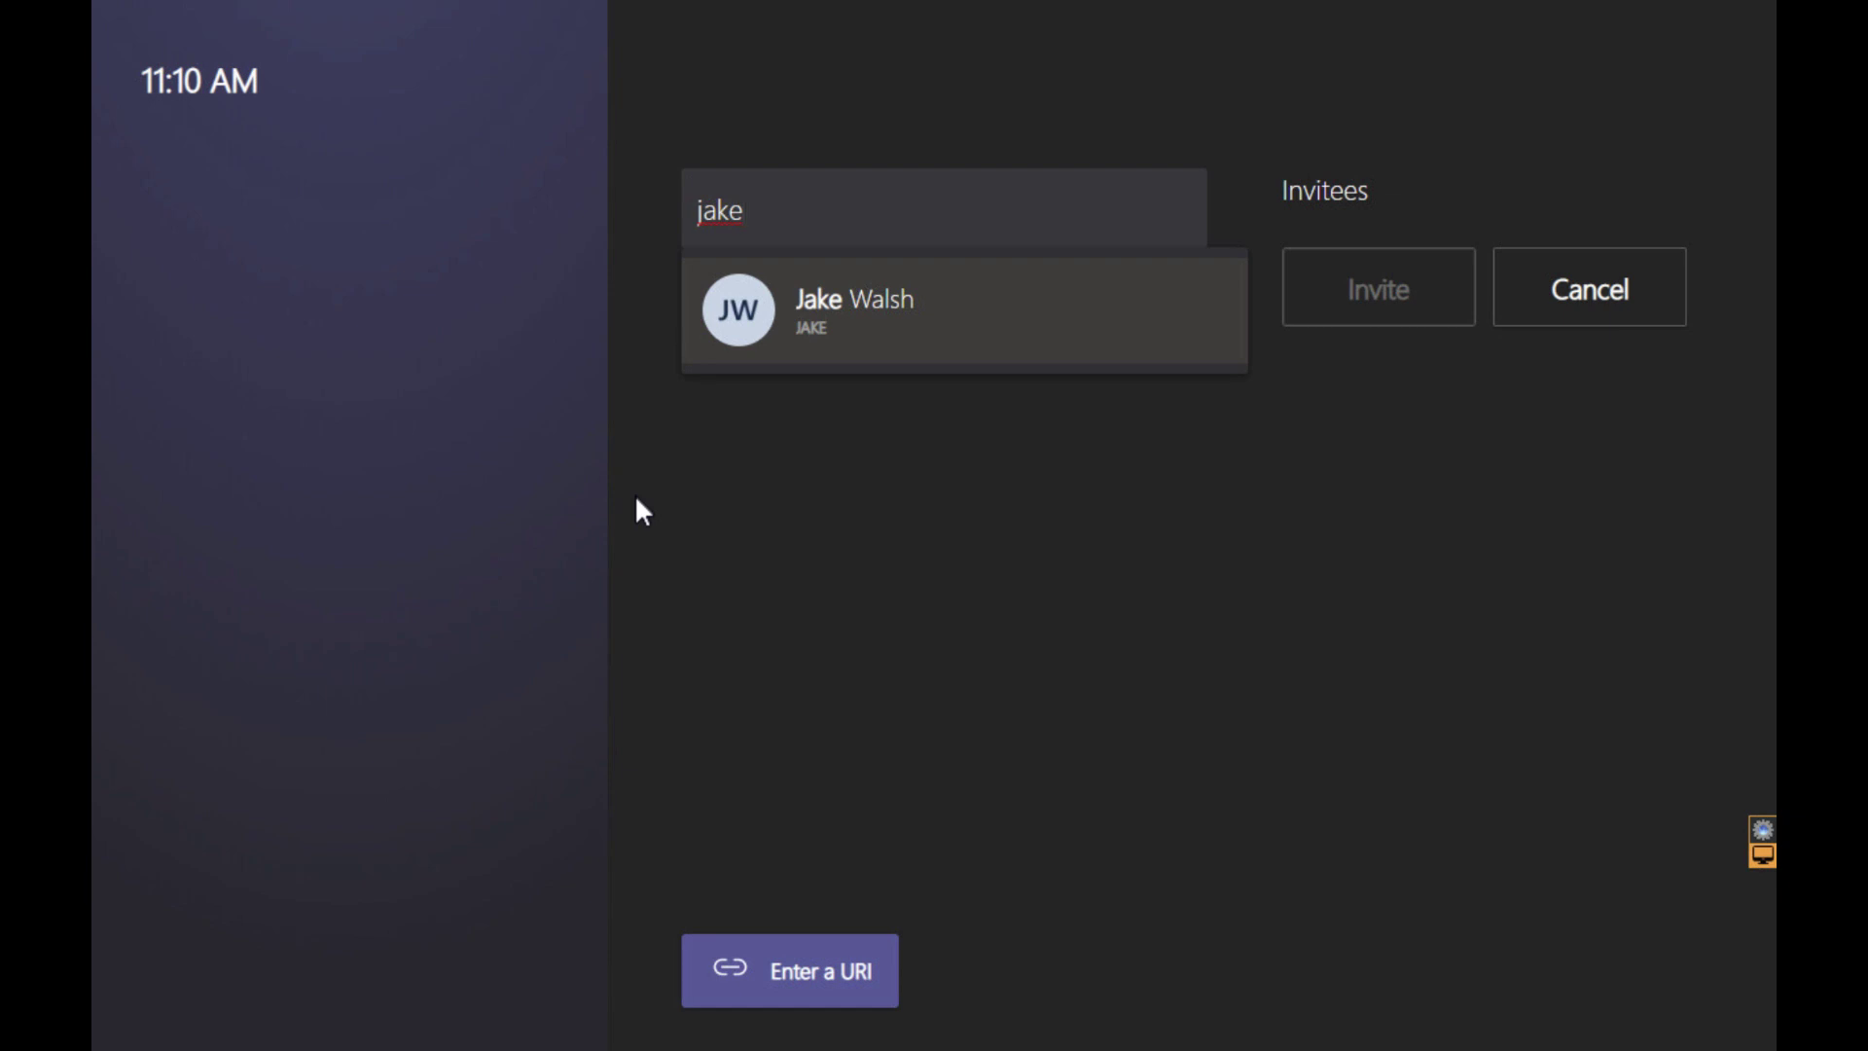
{"action": "left_click", "coordinate": [1639, 312]}
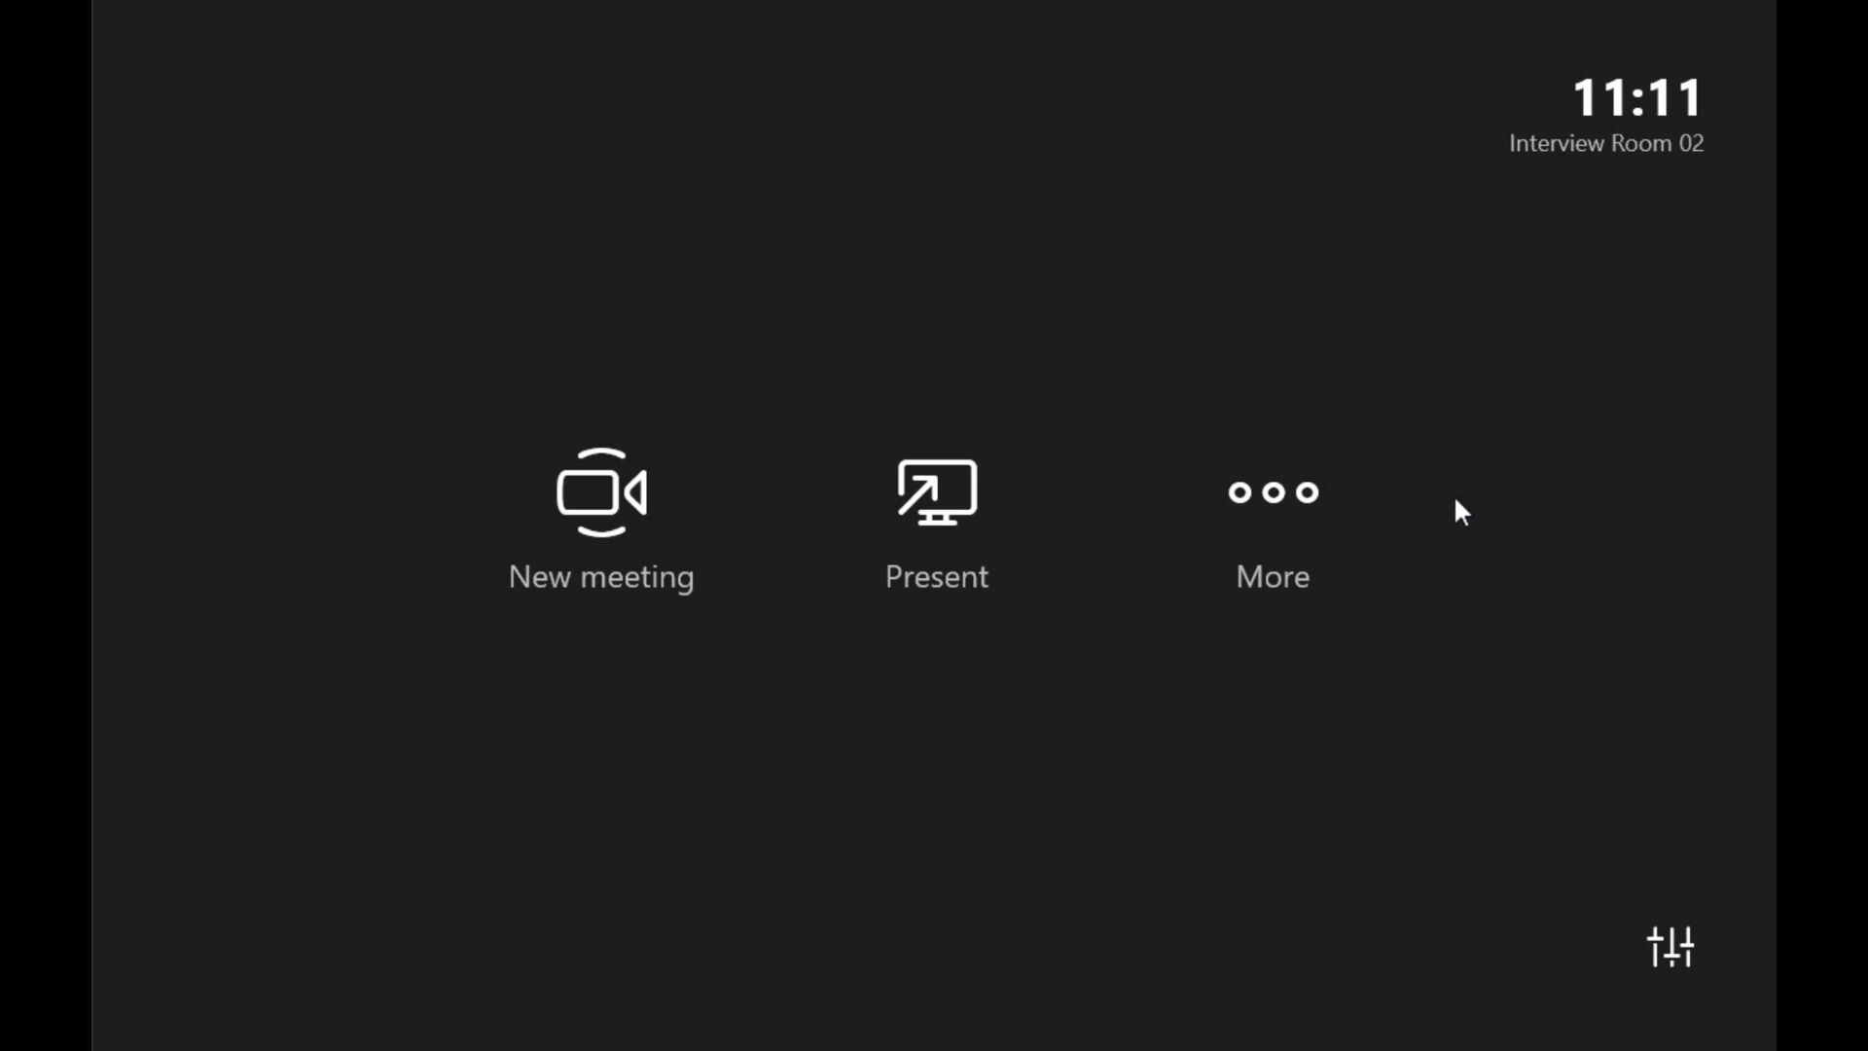
Step: Start a new meeting invite on Interview Room 02 and search for 'leo', finding no match
{"action": "left_click", "coordinate": [622, 491]}
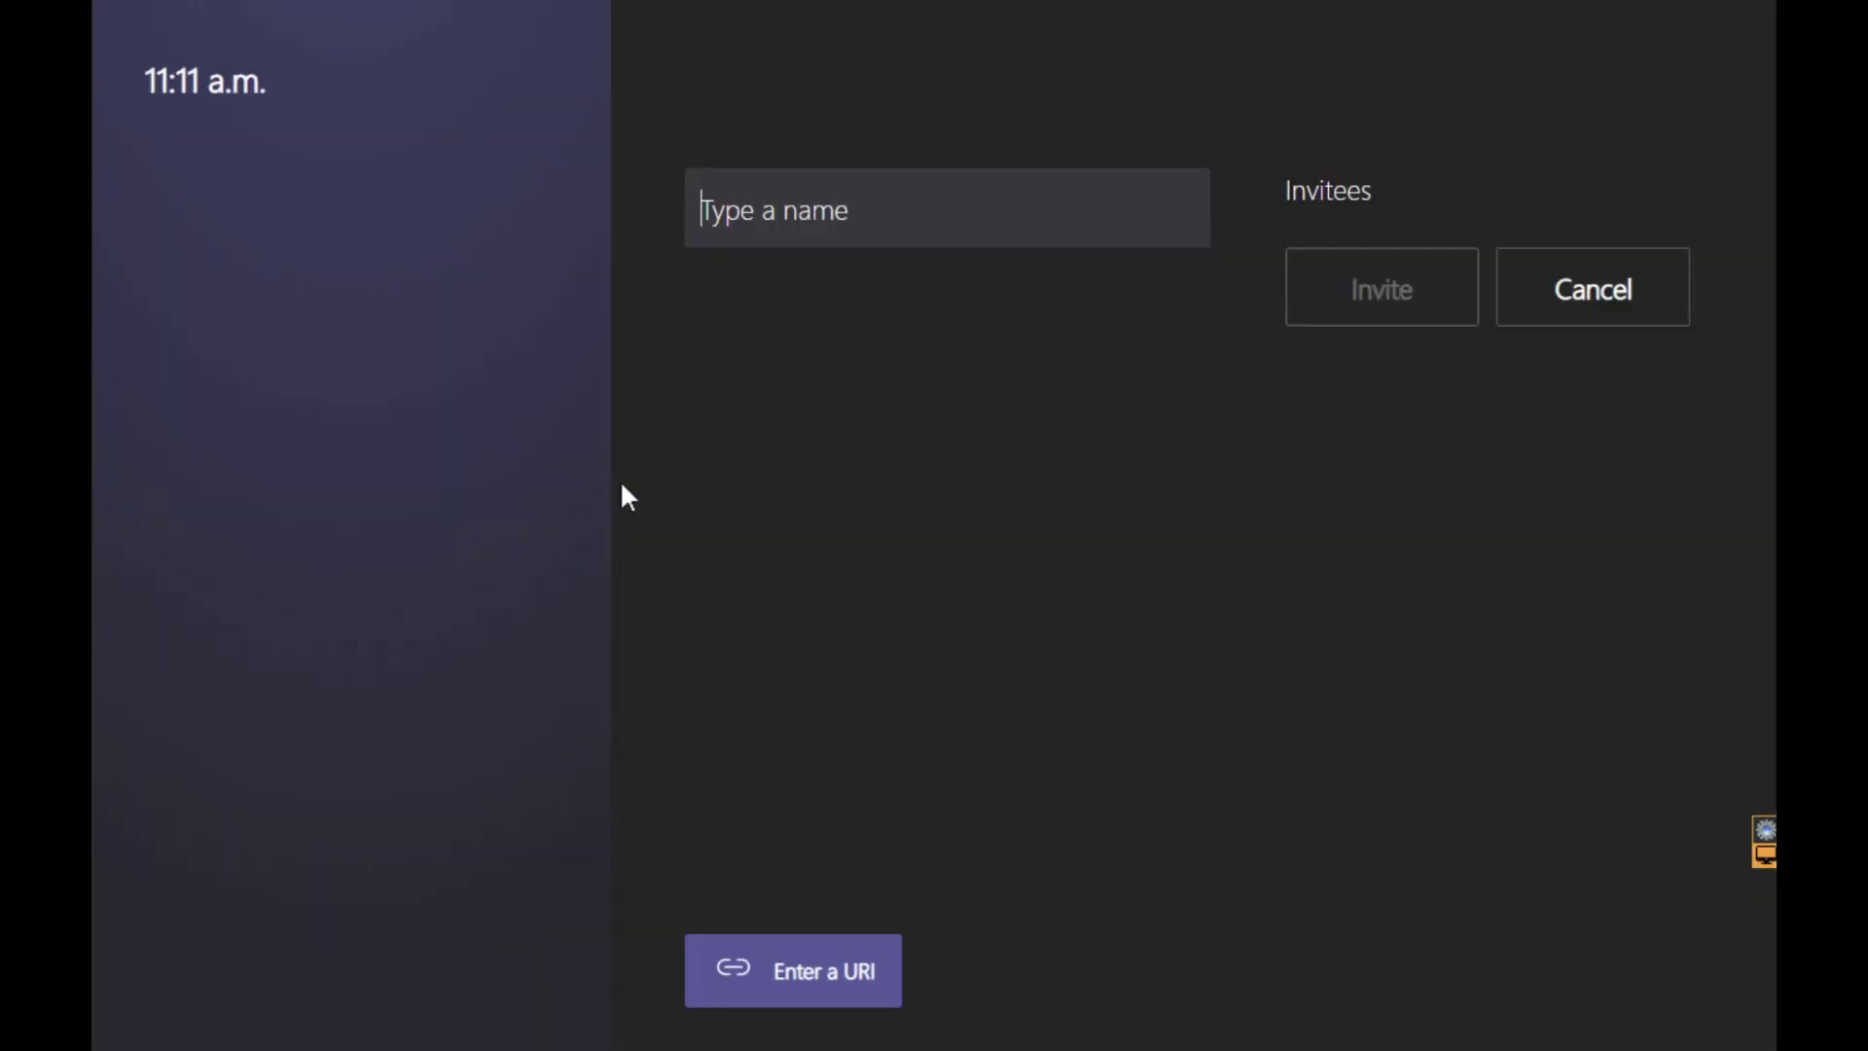
{"action": "type", "text": "leo"}
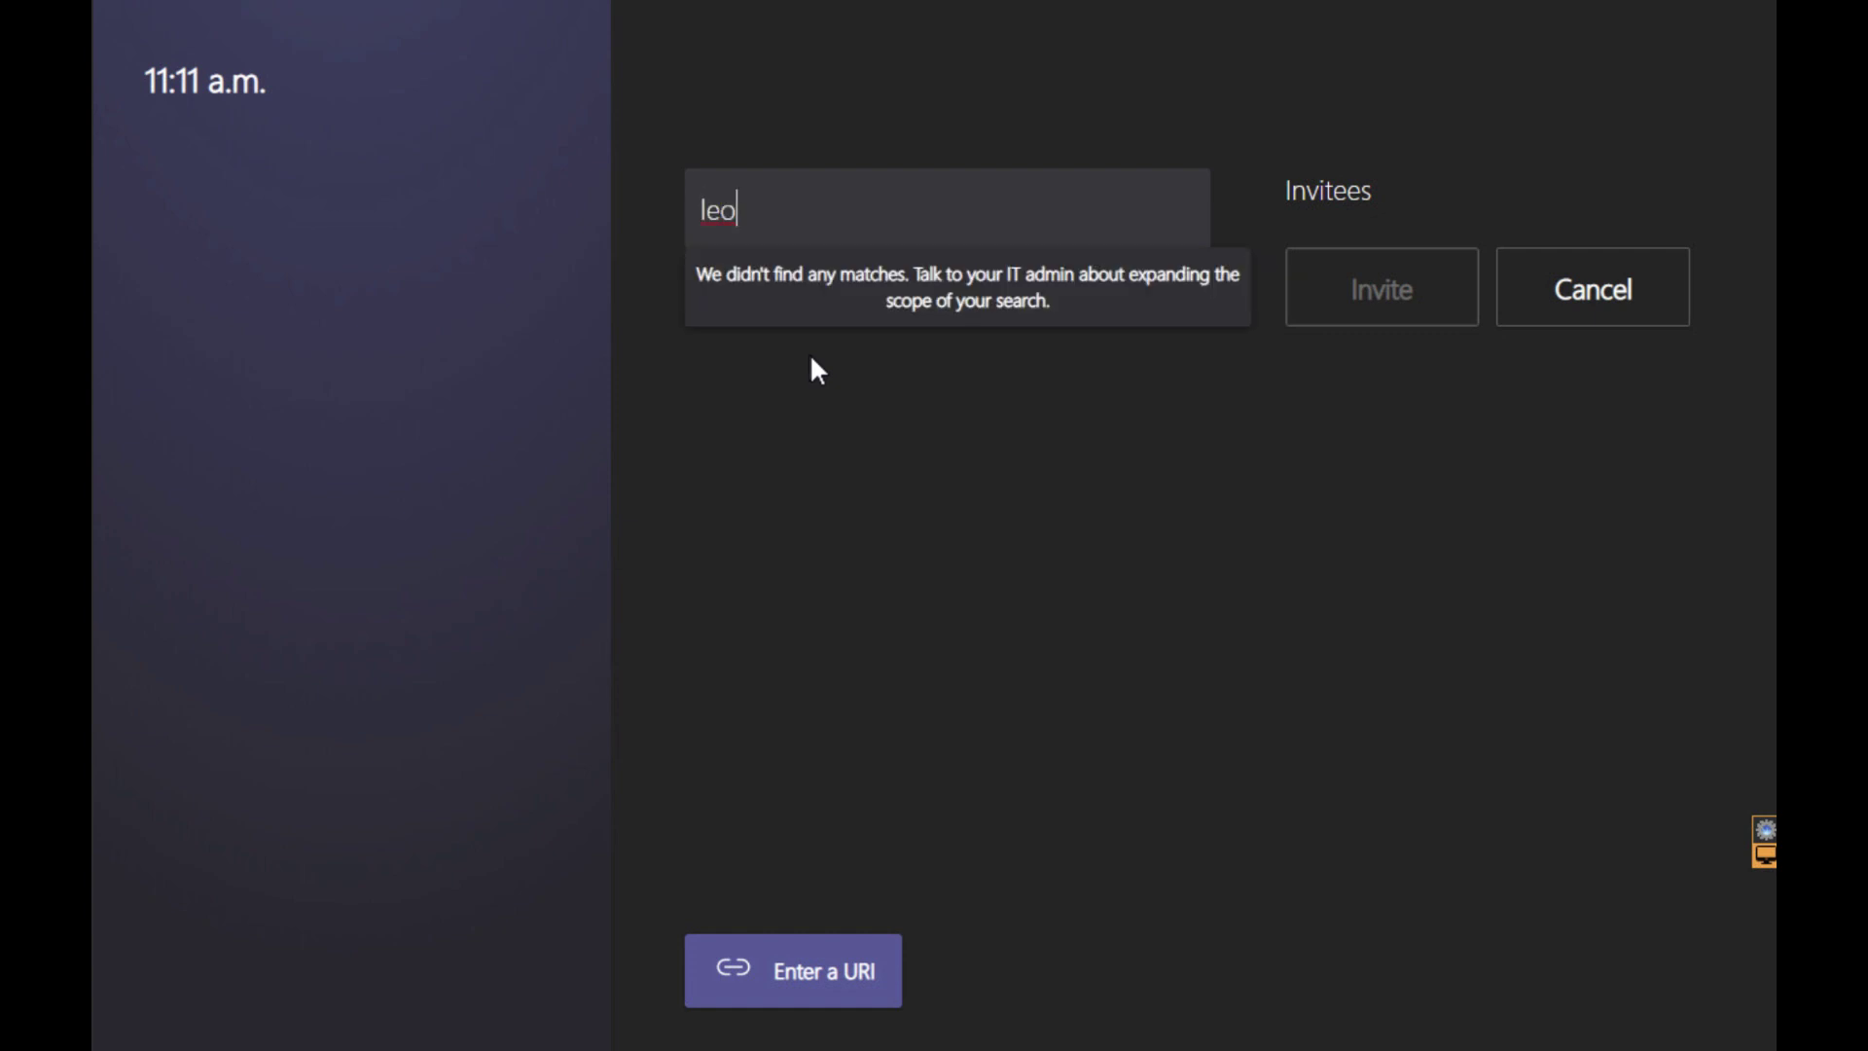
{"action": "key", "text": "BackSpace"}
{"action": "key", "text": "BackSpace"}
{"action": "key", "text": "BackSpace"}
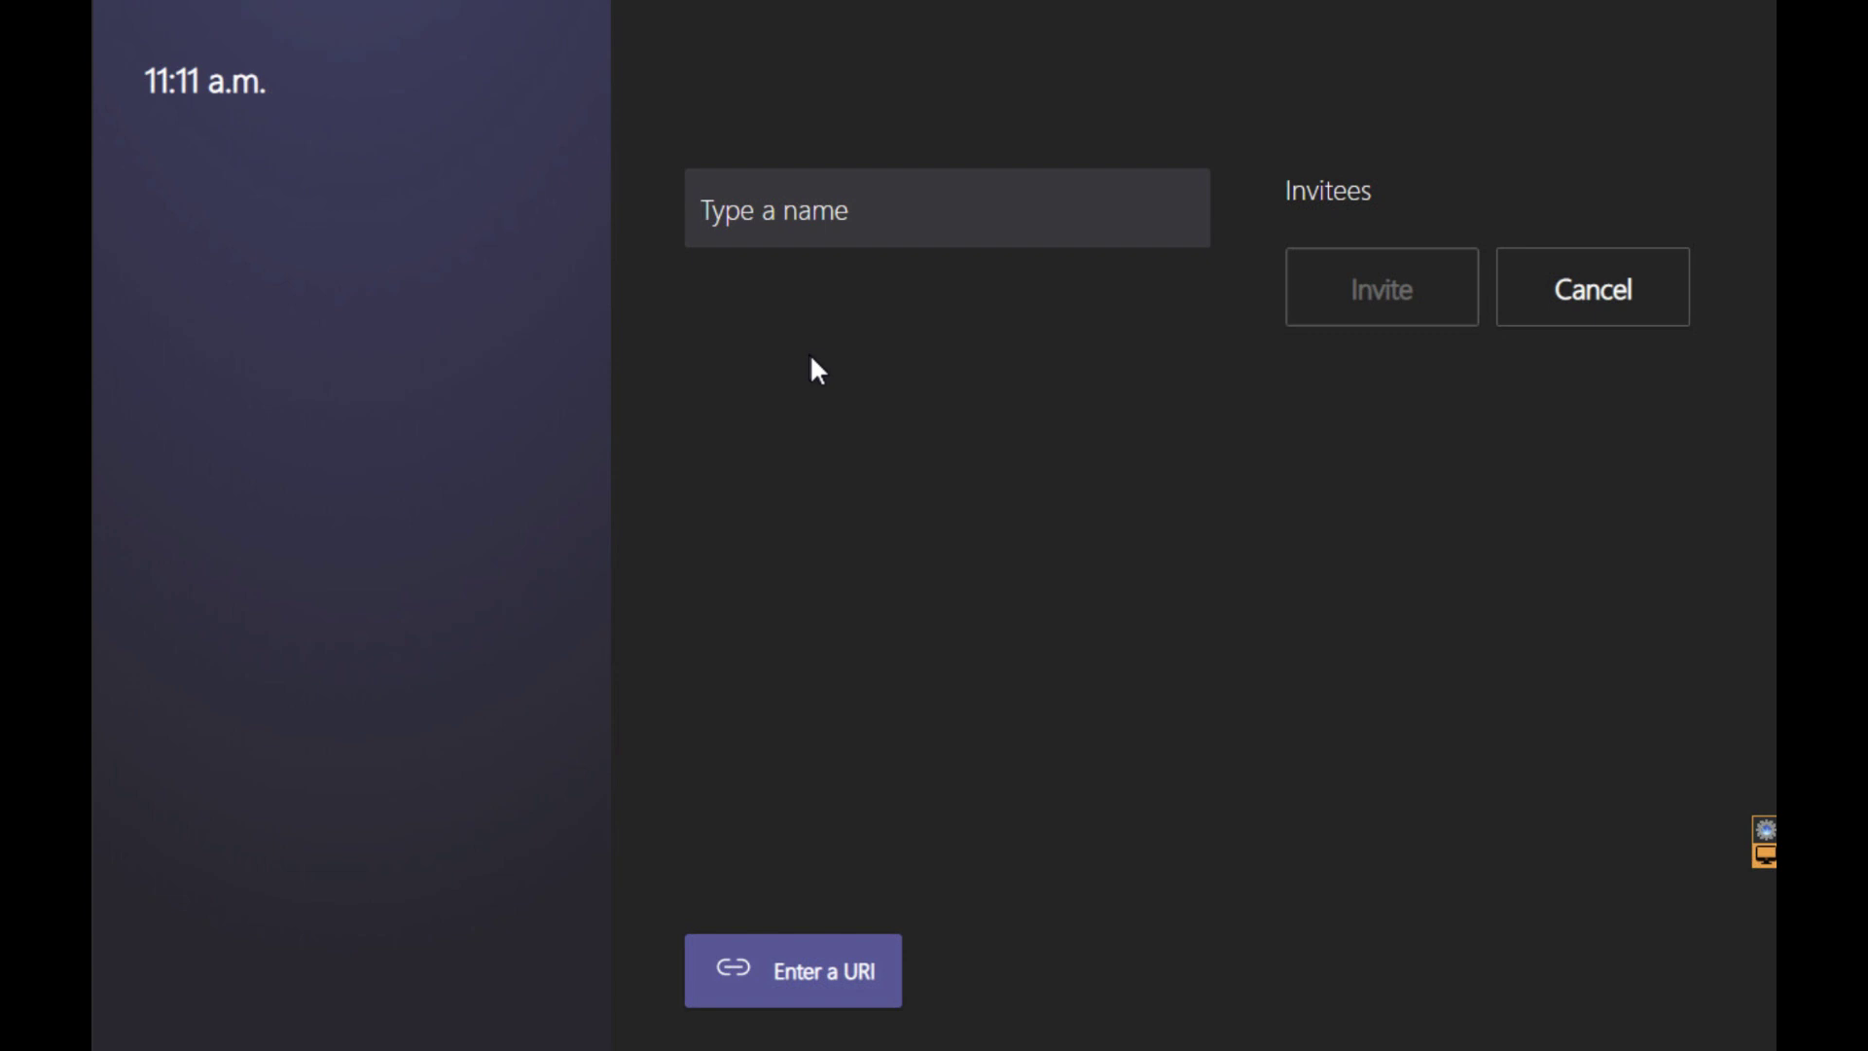
{"action": "type", "text": "ka"}
{"action": "key", "text": "BackSpace"}
{"action": "key", "text": "BackSpace"}
{"action": "type", "text": "ka"}
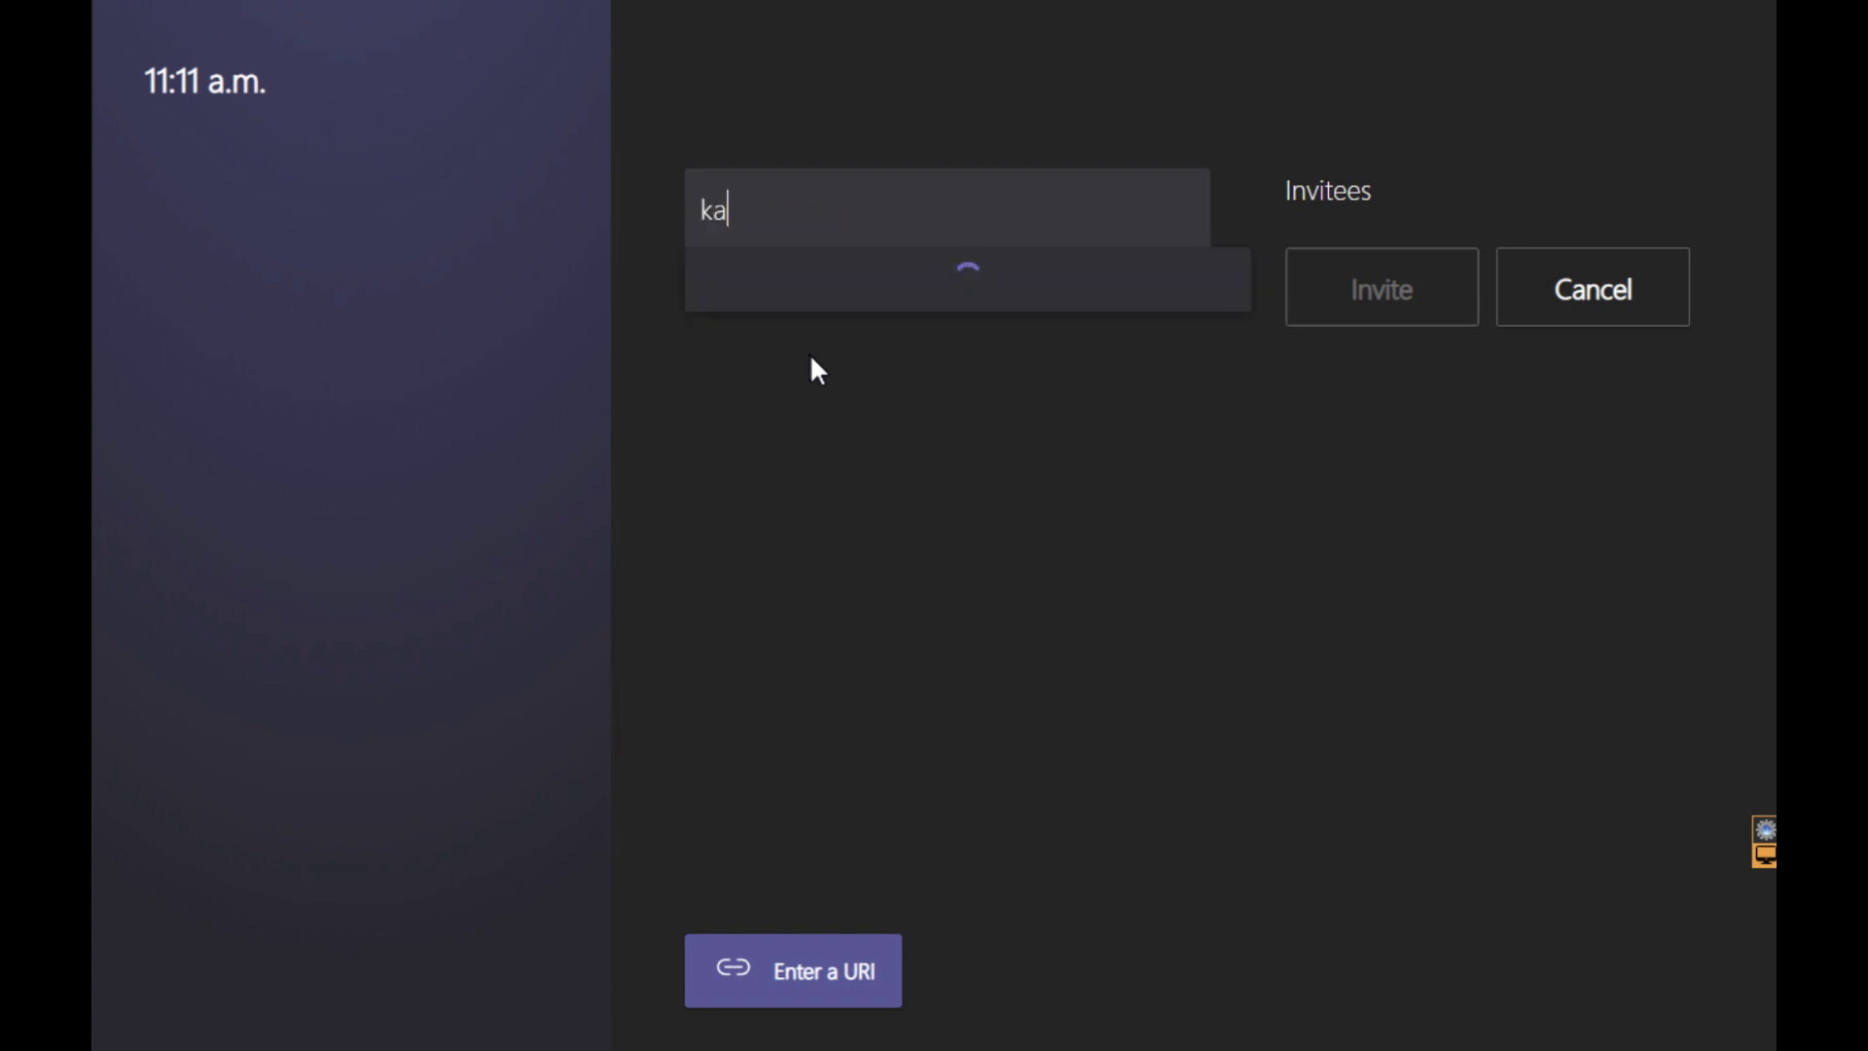
{"action": "key", "text": "BackSpace"}
{"action": "key", "text": "BackSpace"}
Step: Search for 'jake' (no match), then 'graham', which returns a matching user
{"action": "type", "text": "jake"}
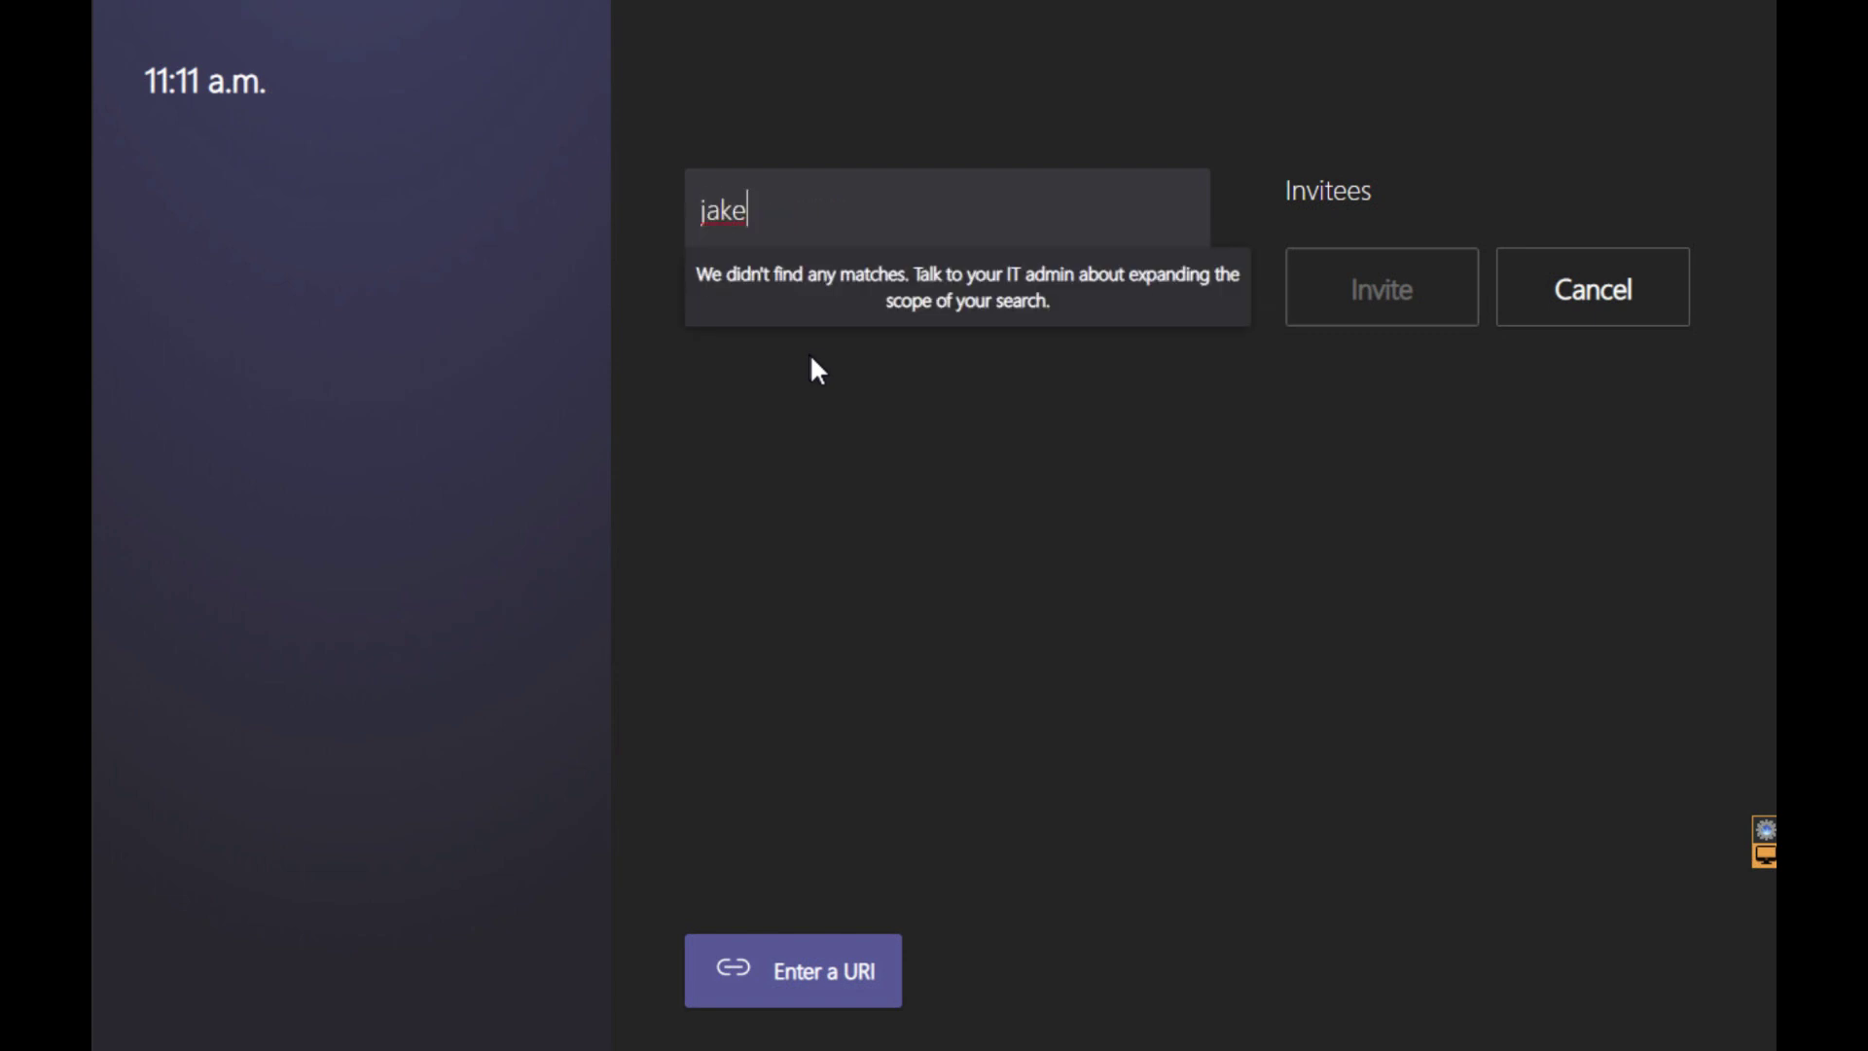
{"action": "key", "text": "BackSpace"}
{"action": "key", "text": "BackSpace"}
{"action": "key", "text": "BackSpace"}
{"action": "key", "text": "BackSpace"}
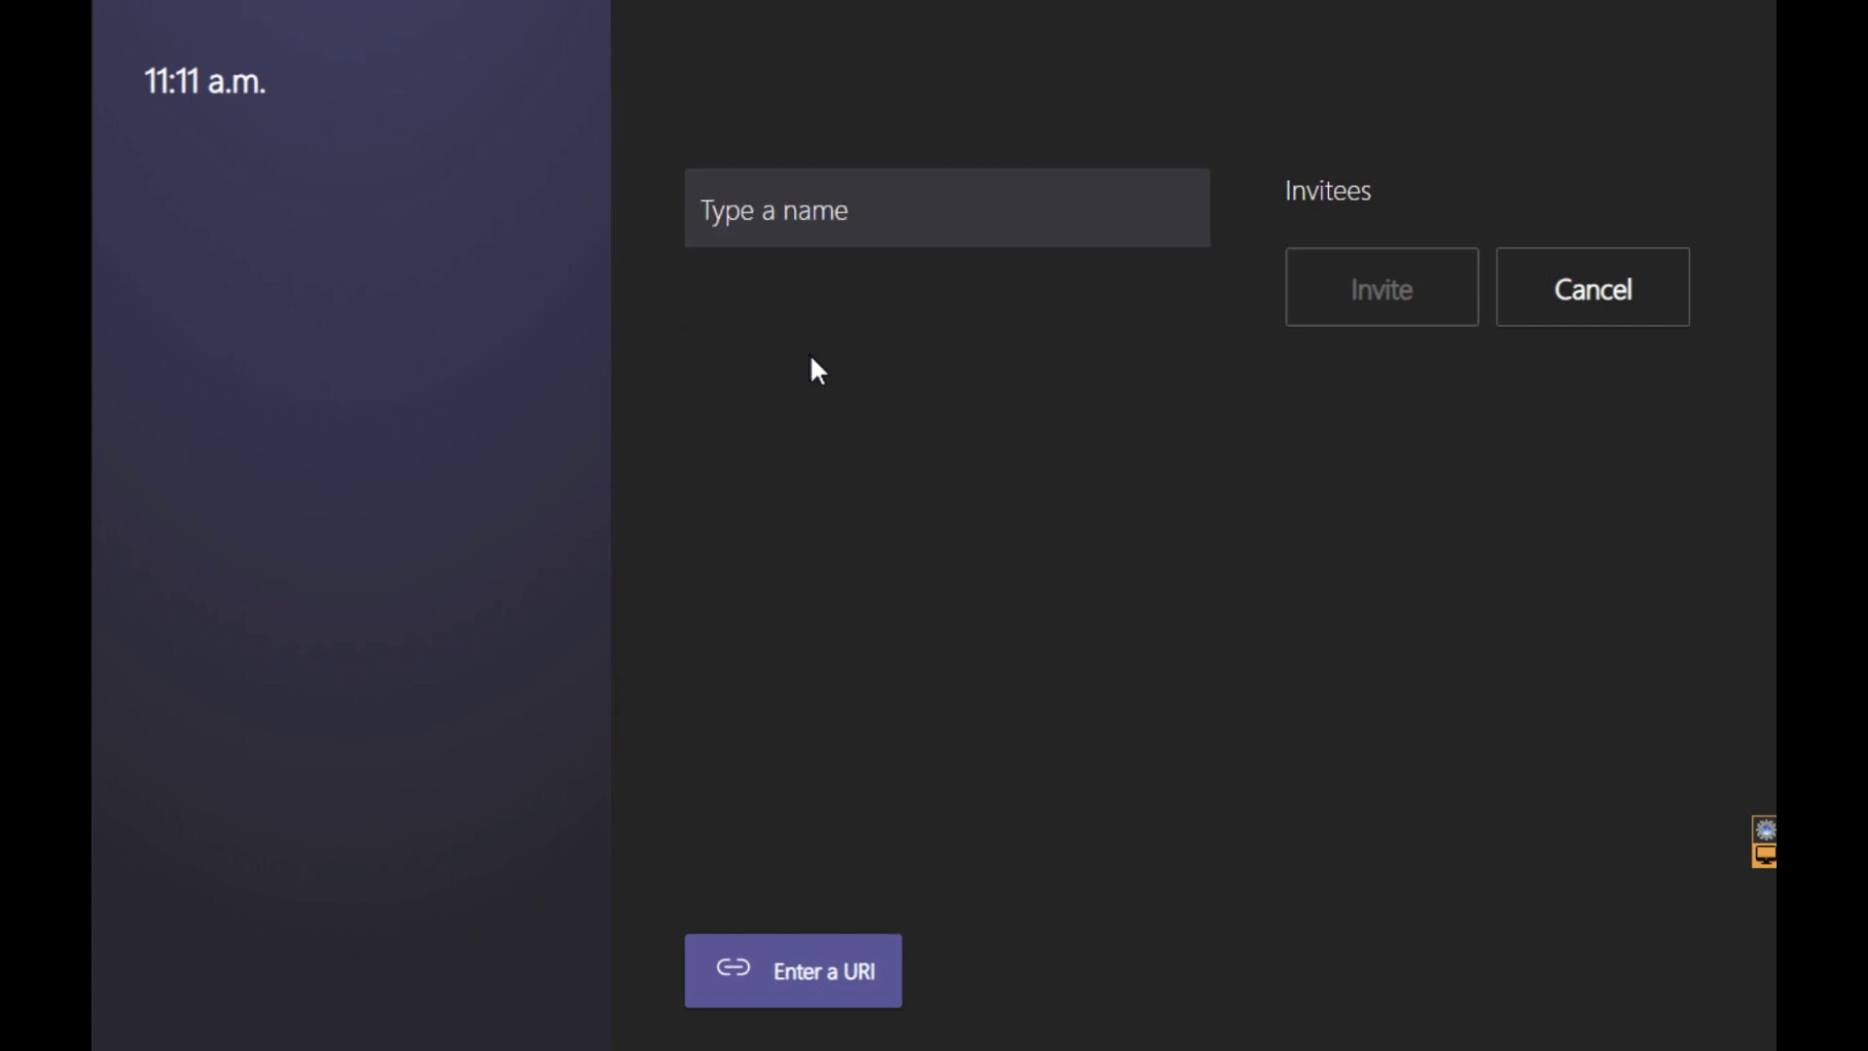
{"action": "type", "text": "graham"}
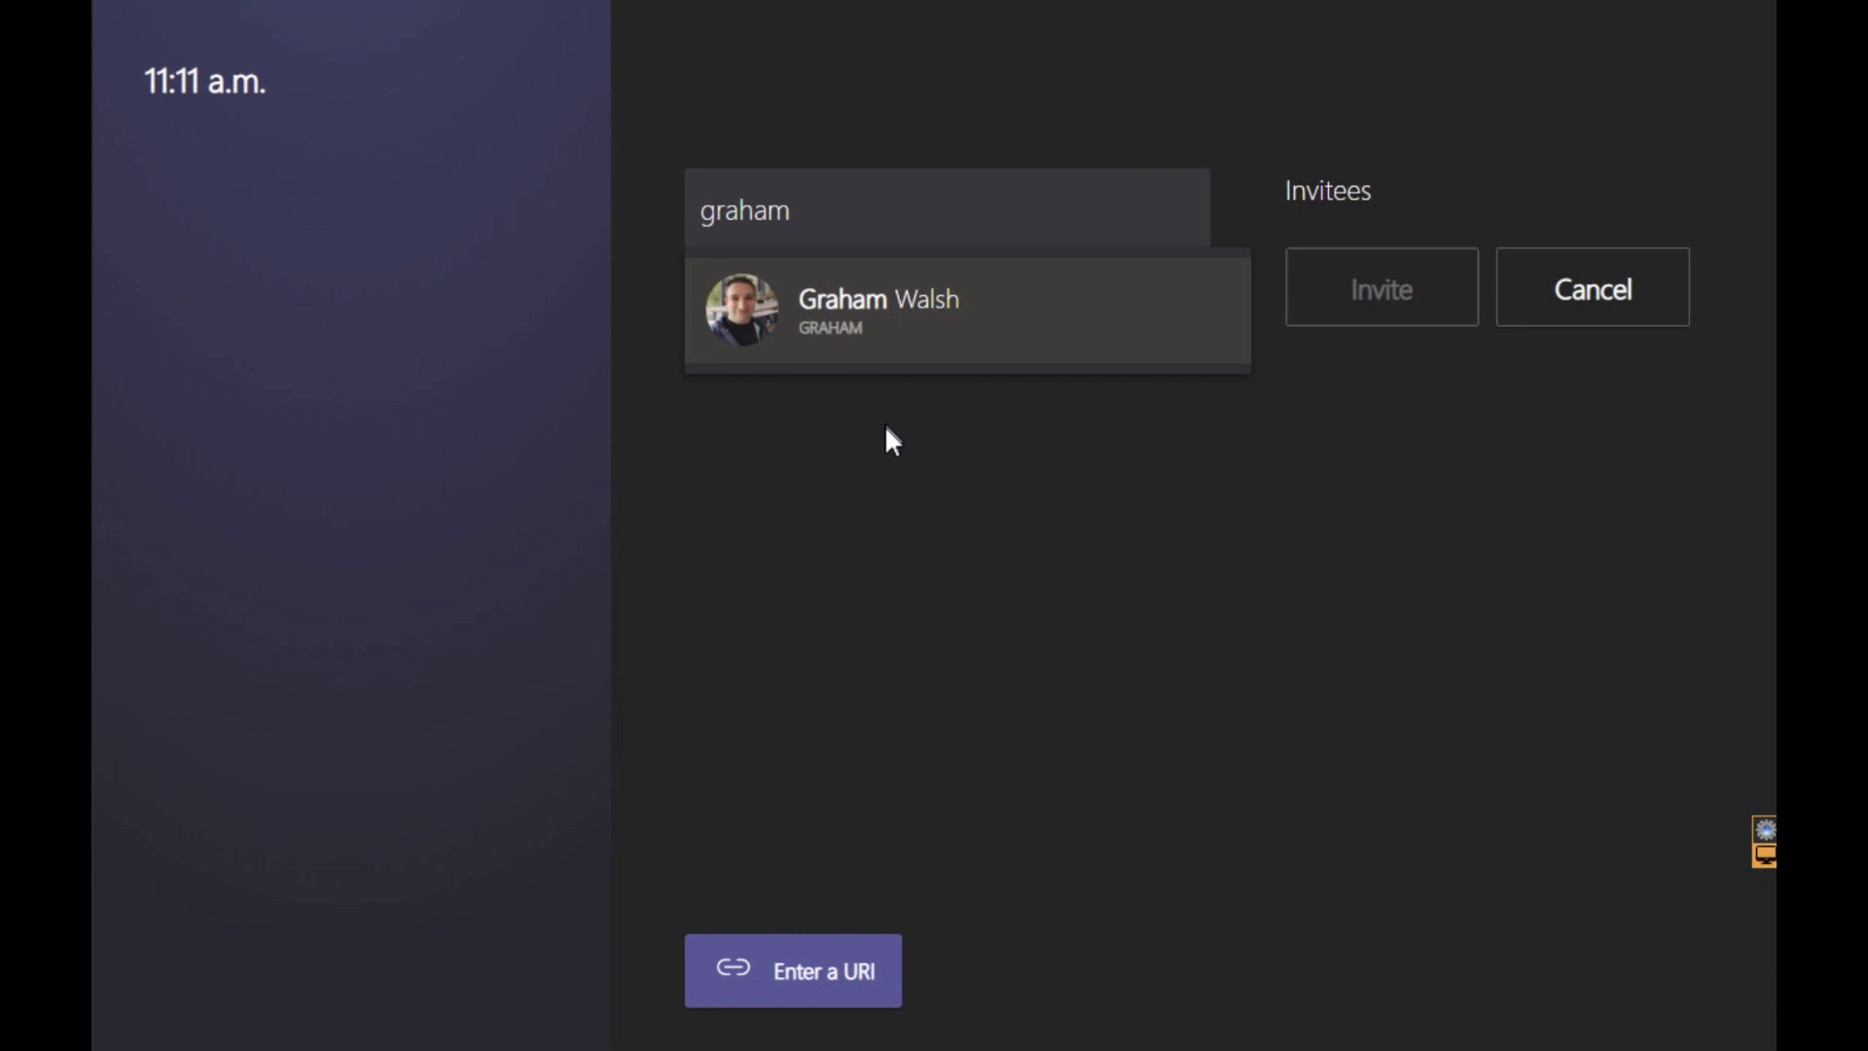
Step: Dismiss the suggestion list and cancel the invite to return to Interview Room 02's home screen
{"action": "key", "text": "Escape"}
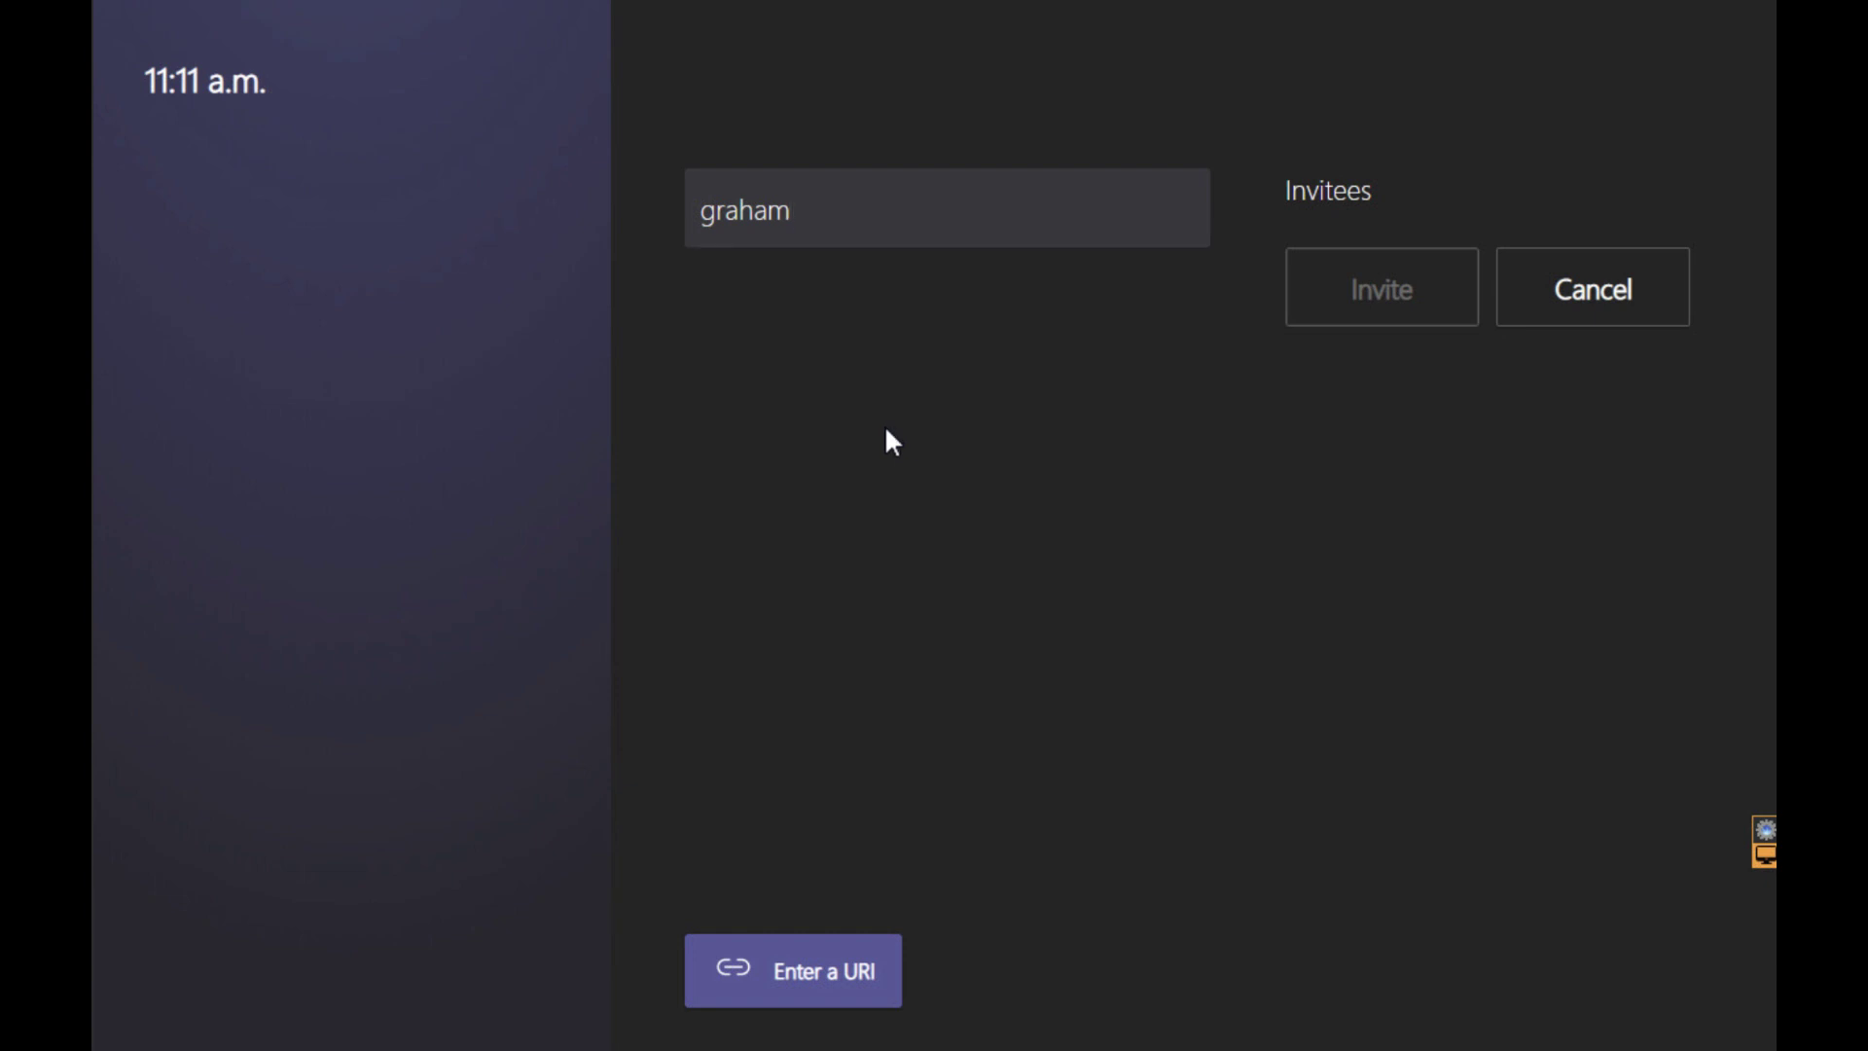
{"action": "left_click", "coordinate": [1588, 330]}
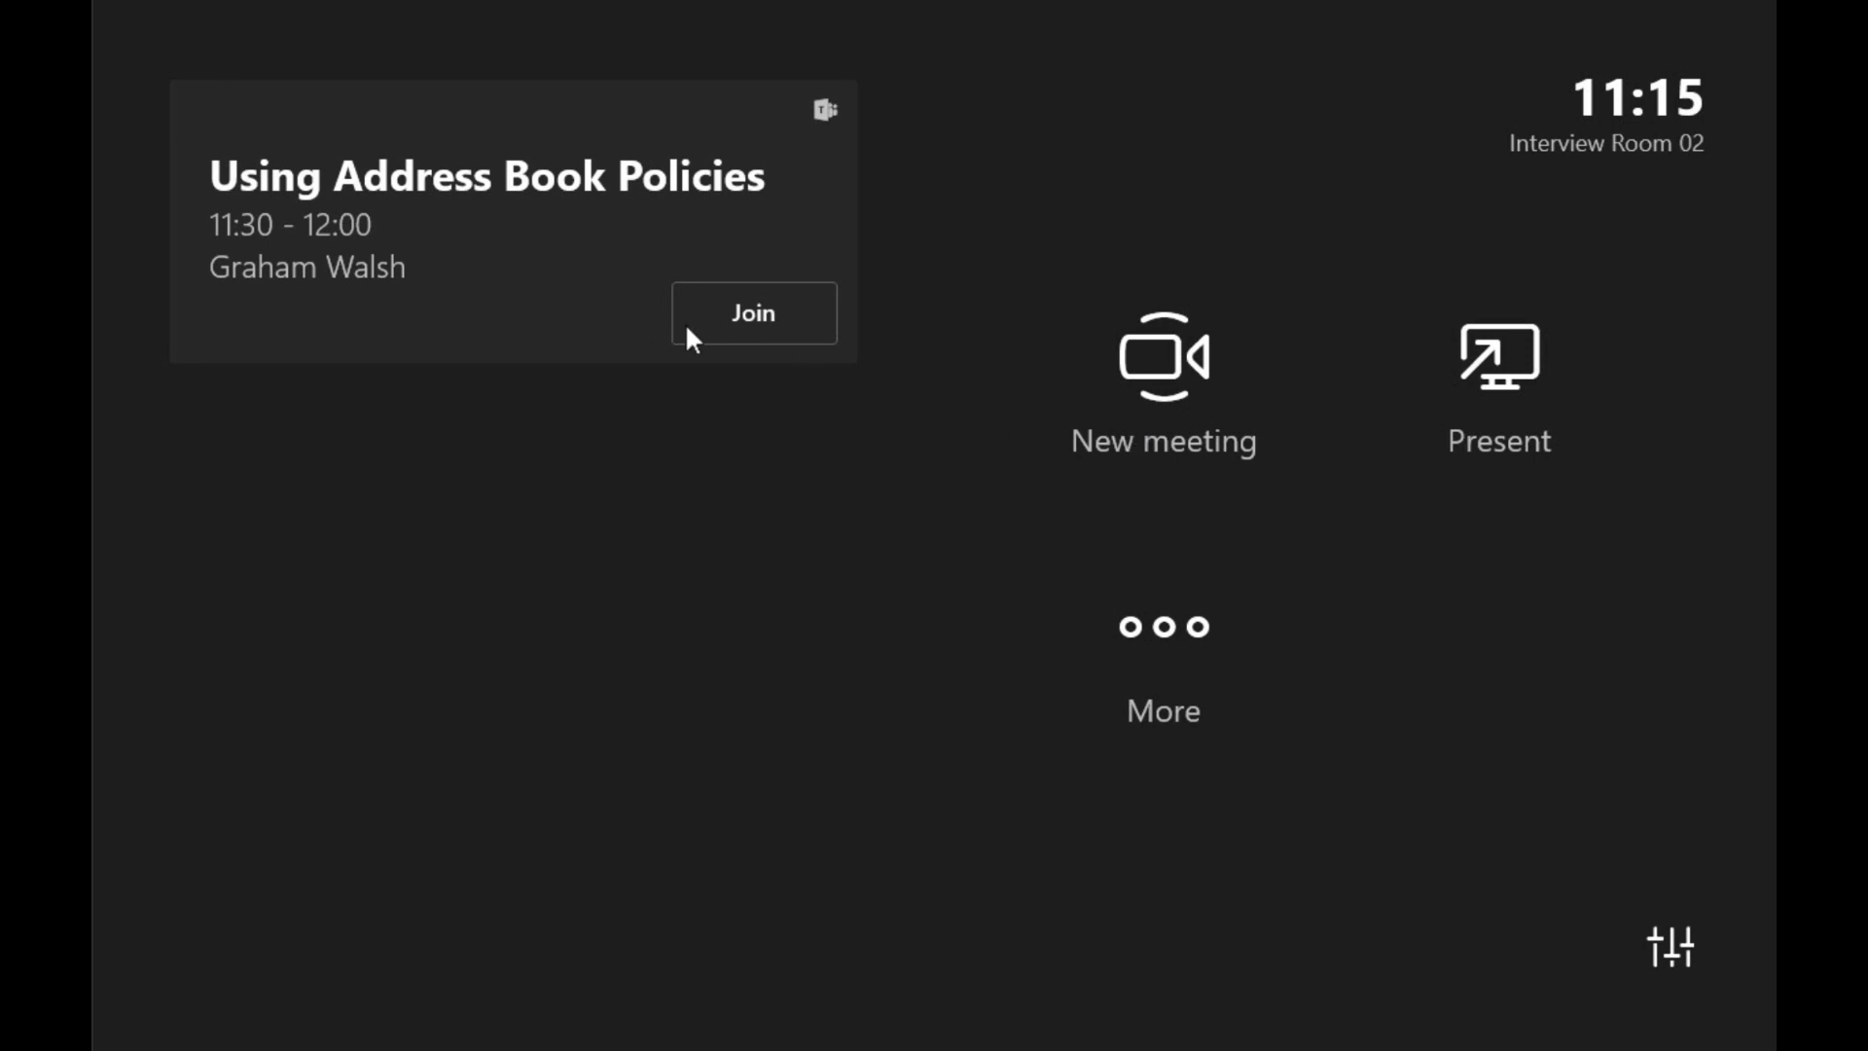
Step: Join the 11:30–12:00 'Using Address Book Policies' meeting and wait in its lobby
{"action": "left_click", "coordinate": [760, 313]}
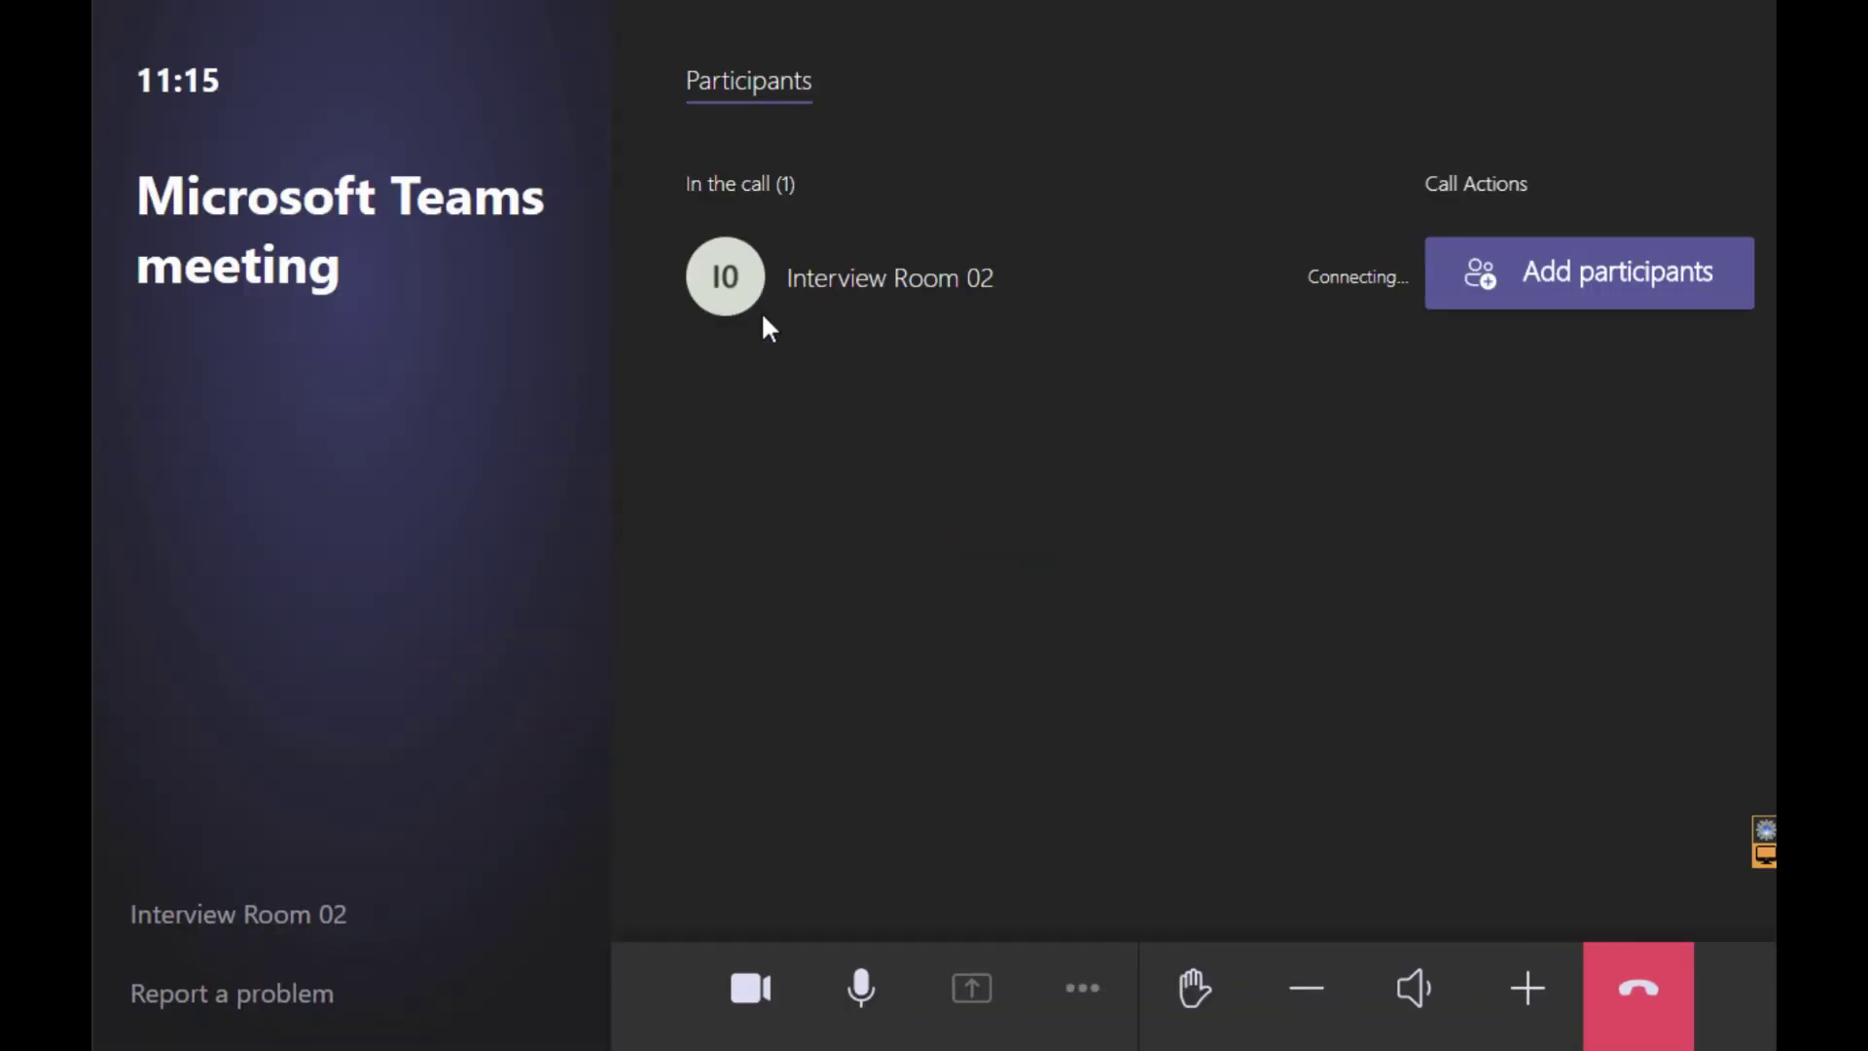